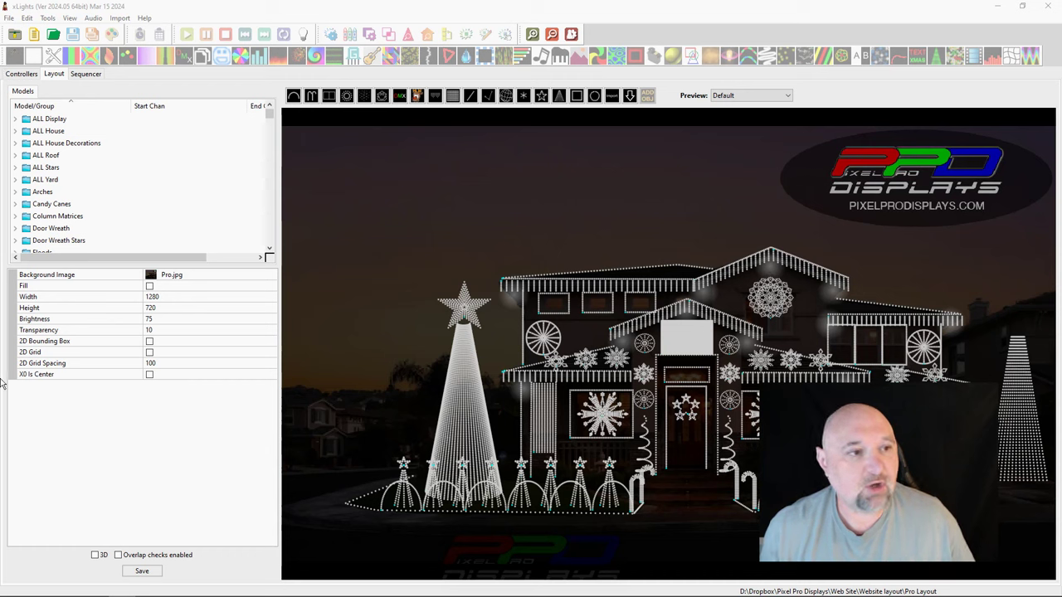
Go from ALL Display to the ALL House group, showing members ALL Roof through Porch Entrance.
click(56, 117)
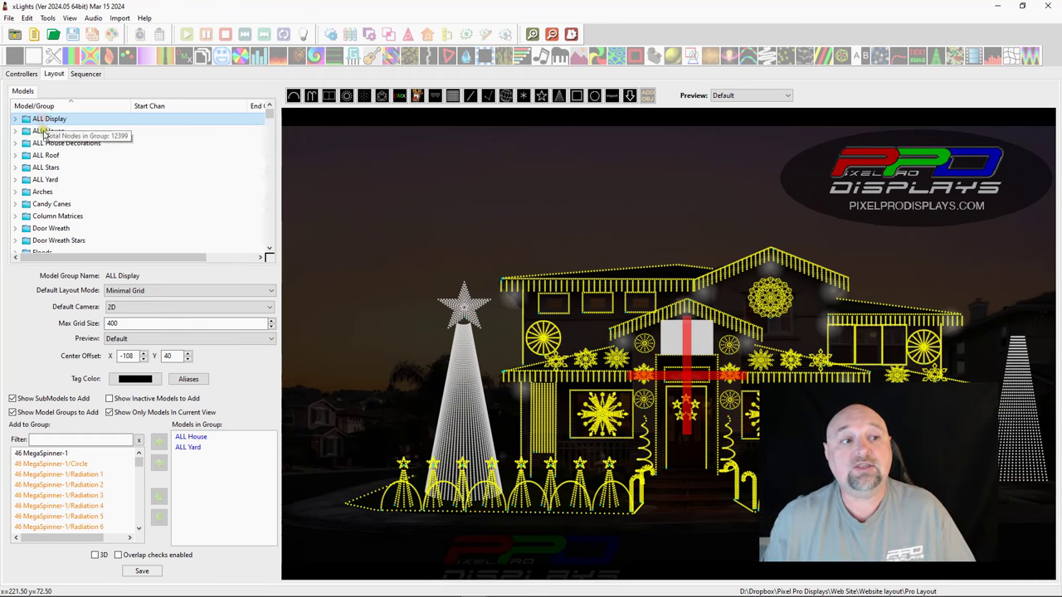
click(44, 132)
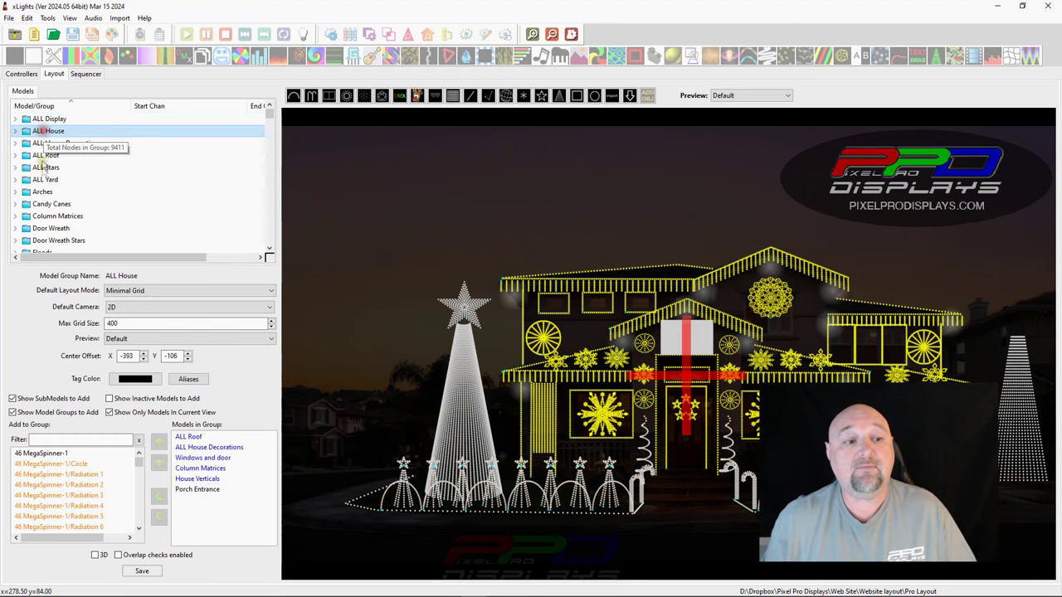
Create a new Animation sequence.
click(34, 34)
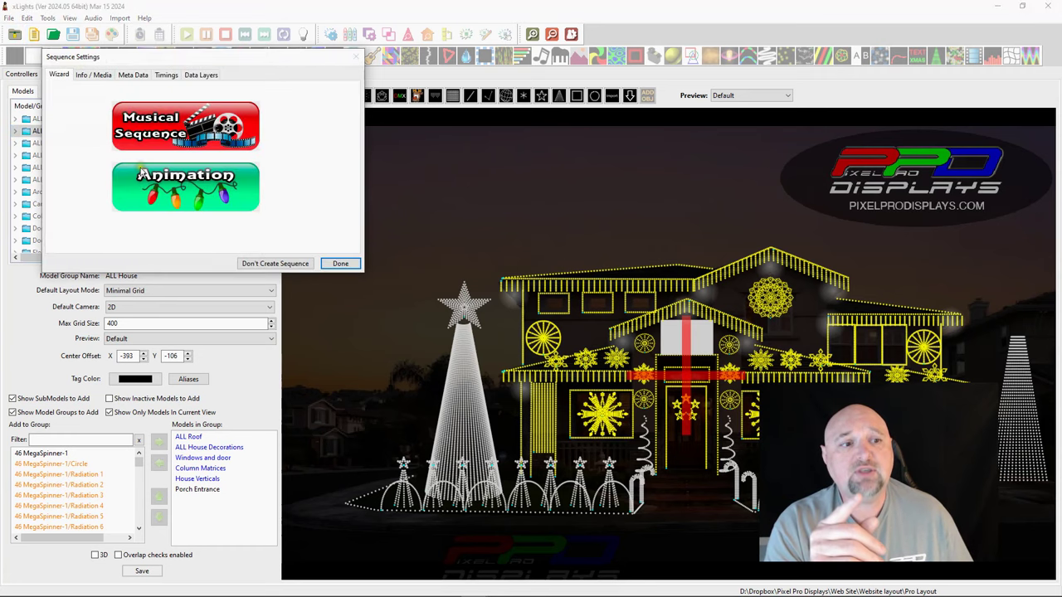
click(142, 173)
click(338, 287)
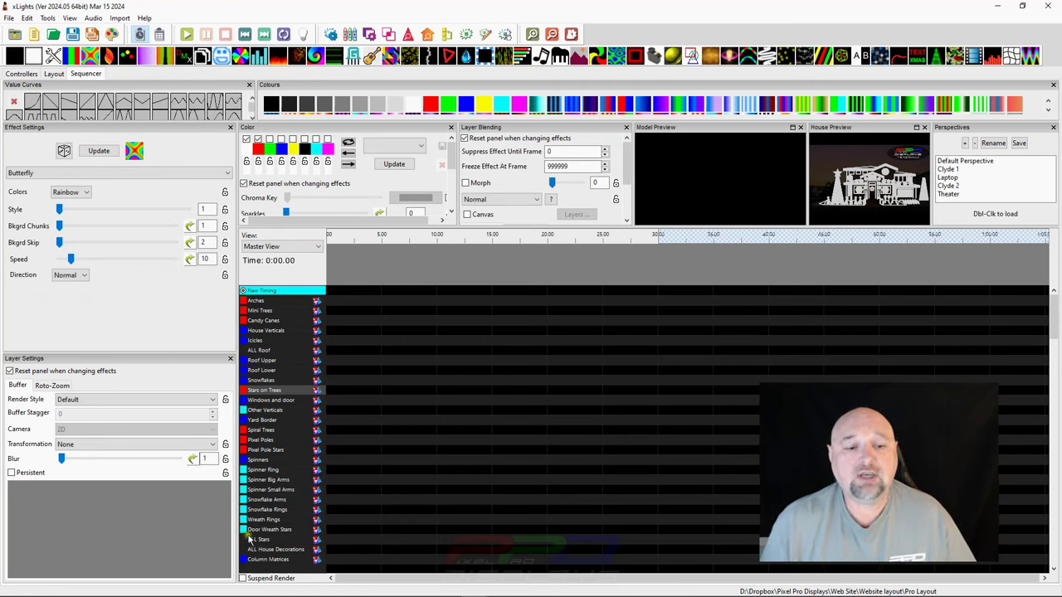
Switch the Sequencer to the New Master view, with ALL House down to Snowflakes.
scroll(258, 371, down, 1)
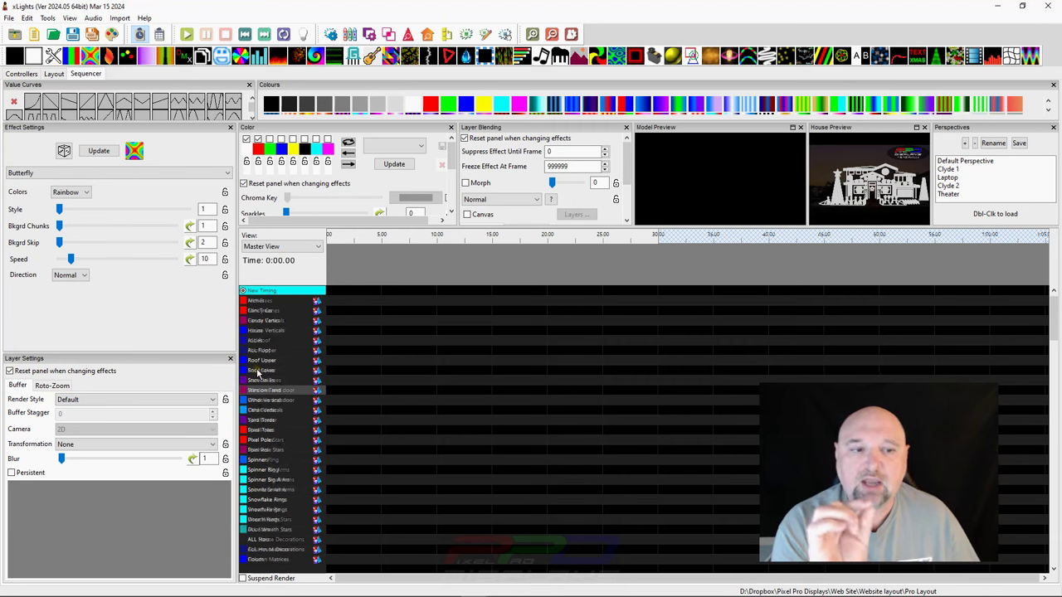
click(274, 246)
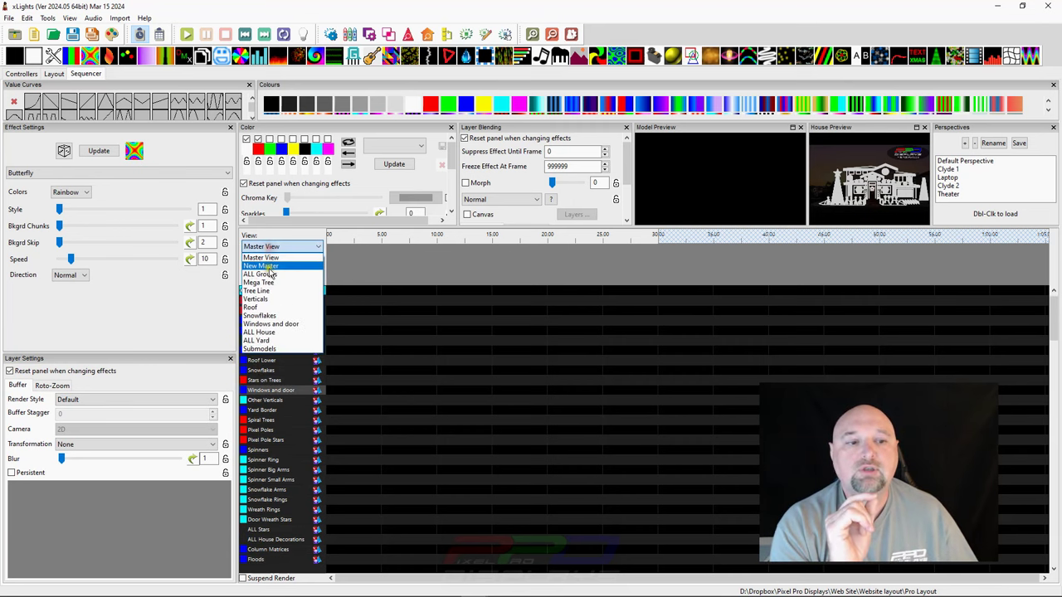
click(267, 267)
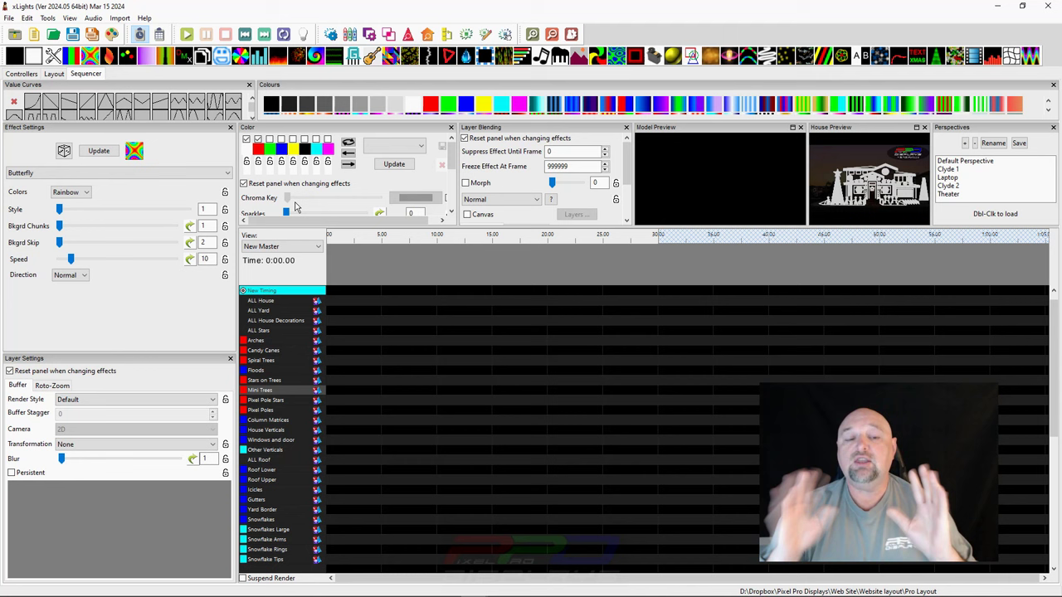
Back on the Layout tab, show the Arches group: red tag, Arch-1 to Arch-9.
click(54, 74)
click(41, 120)
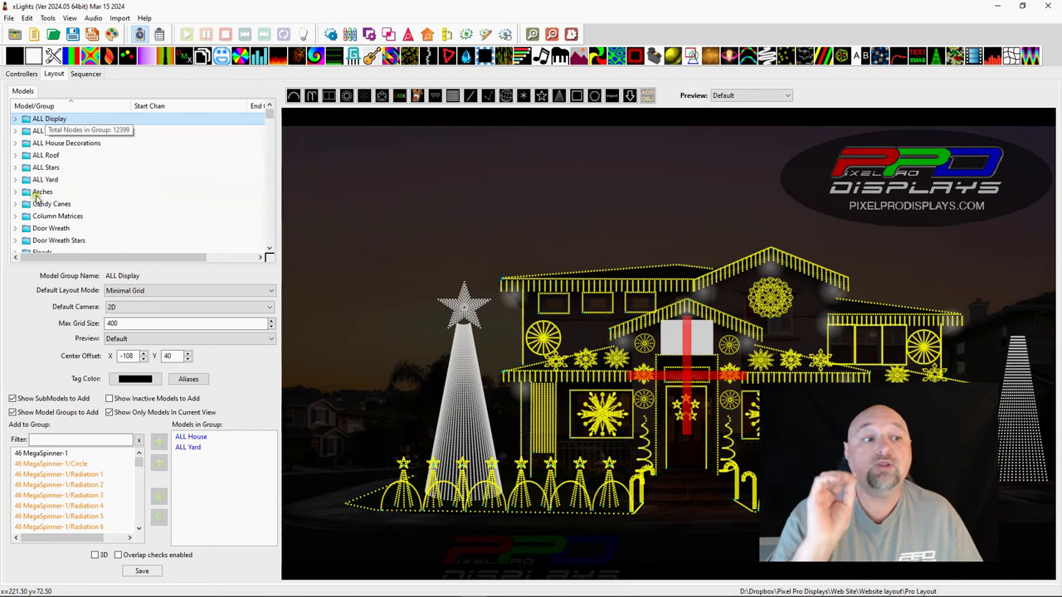
click(38, 193)
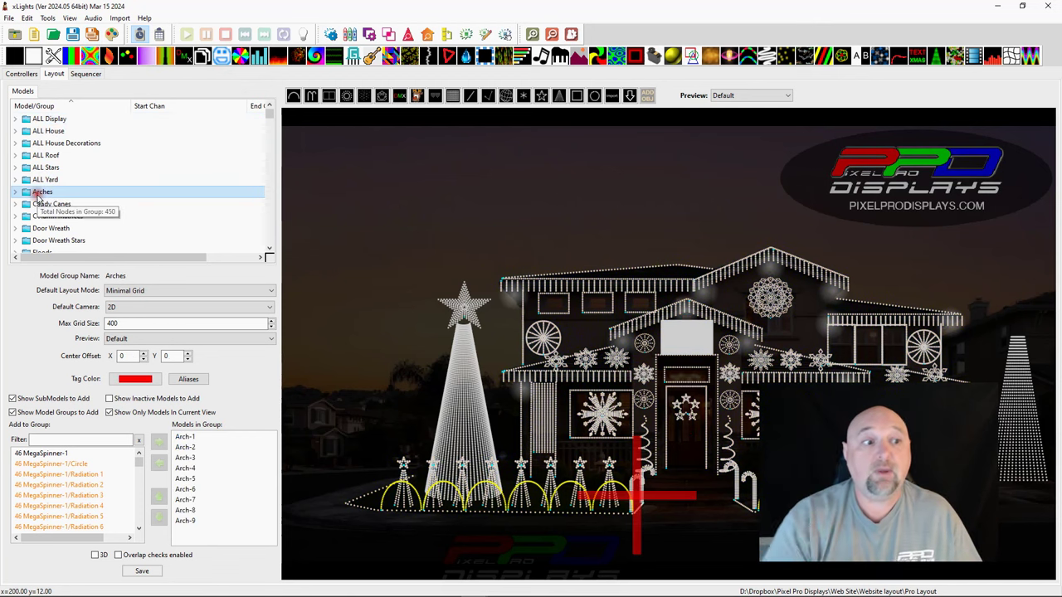
Keep red as the Arches group's tag colour in the Color dialog.
click(135, 382)
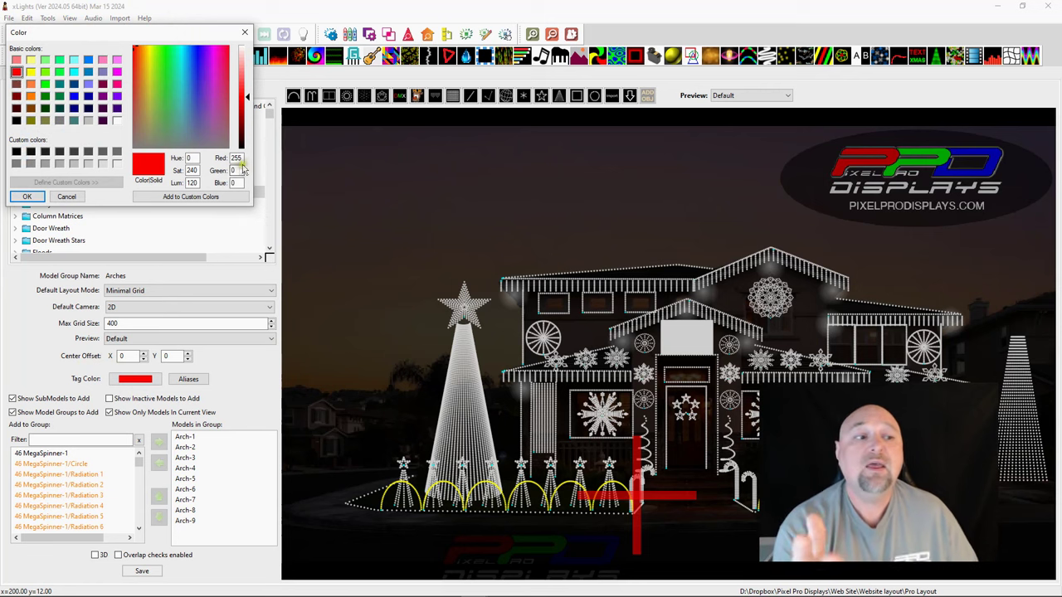
click(33, 200)
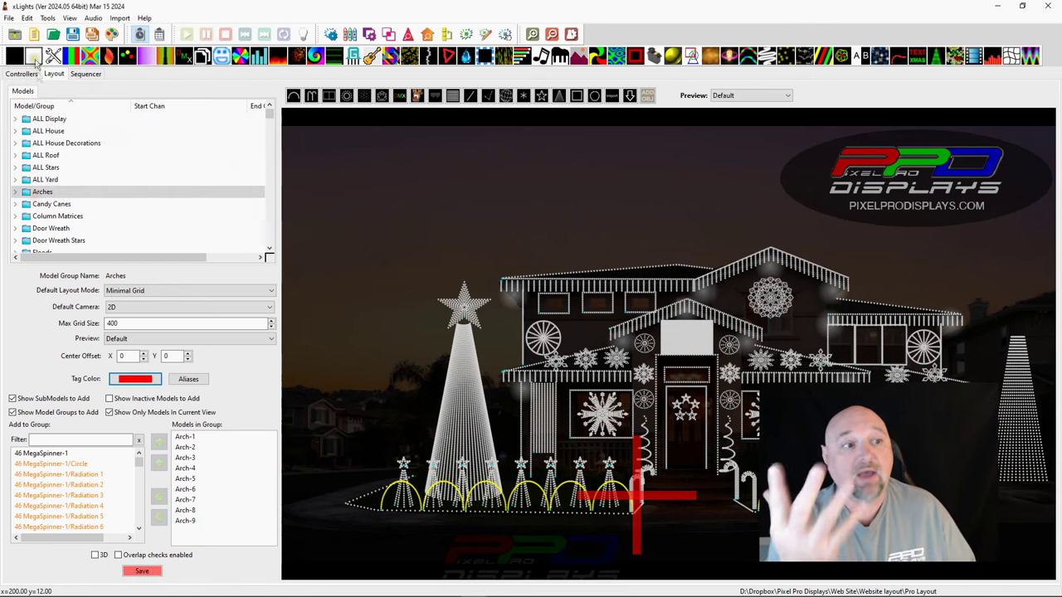
click(120, 325)
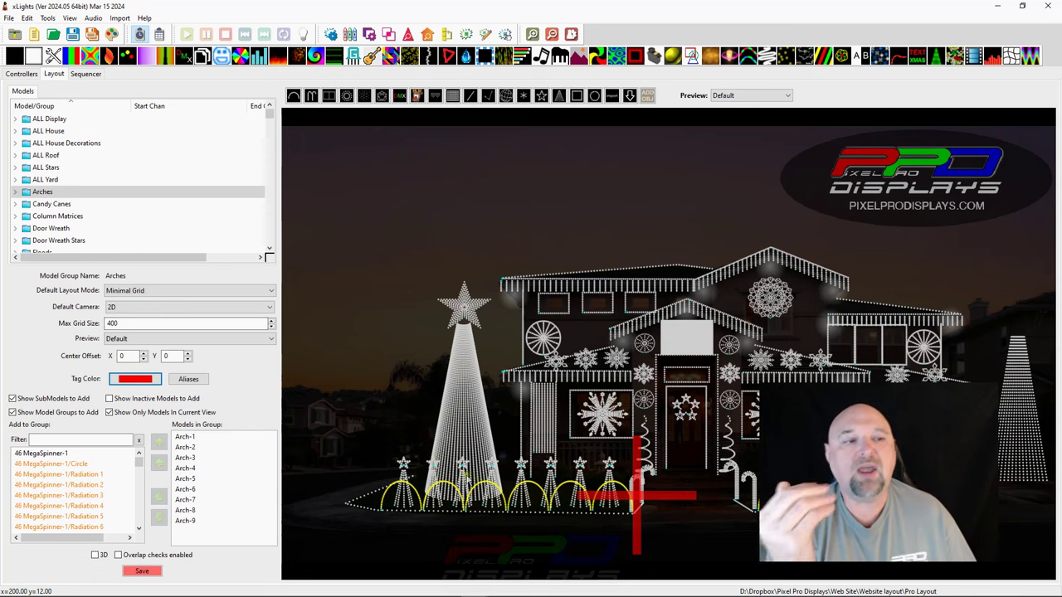
Check the red tag colours of Candy Canes, Stars on Trees and Pixel Pole Stars.
click(50, 204)
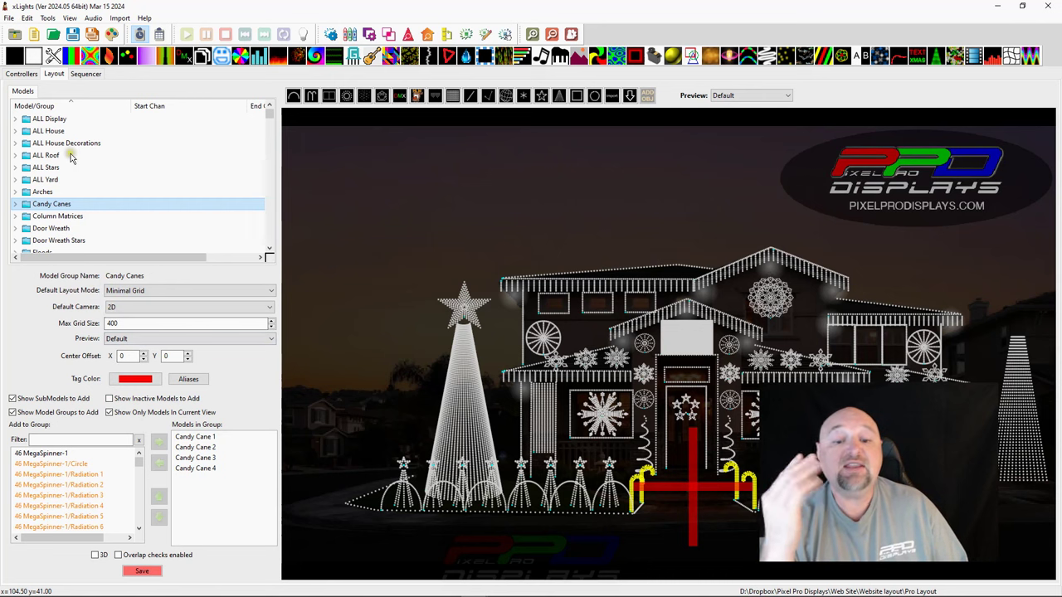
scroll(53, 214, down, 4)
scroll(54, 214, down, 4)
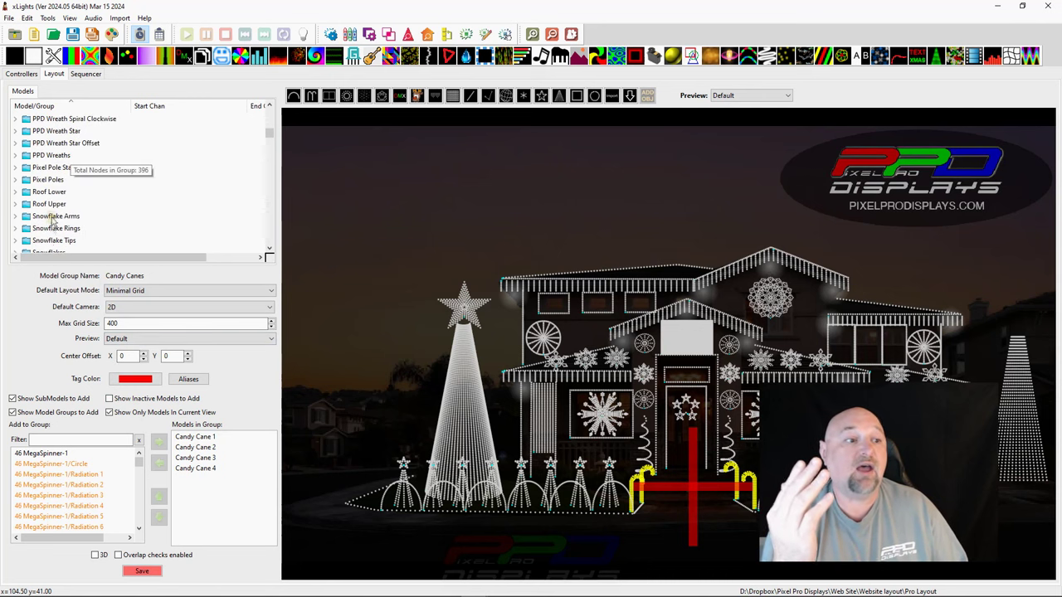
scroll(38, 218, down, 4)
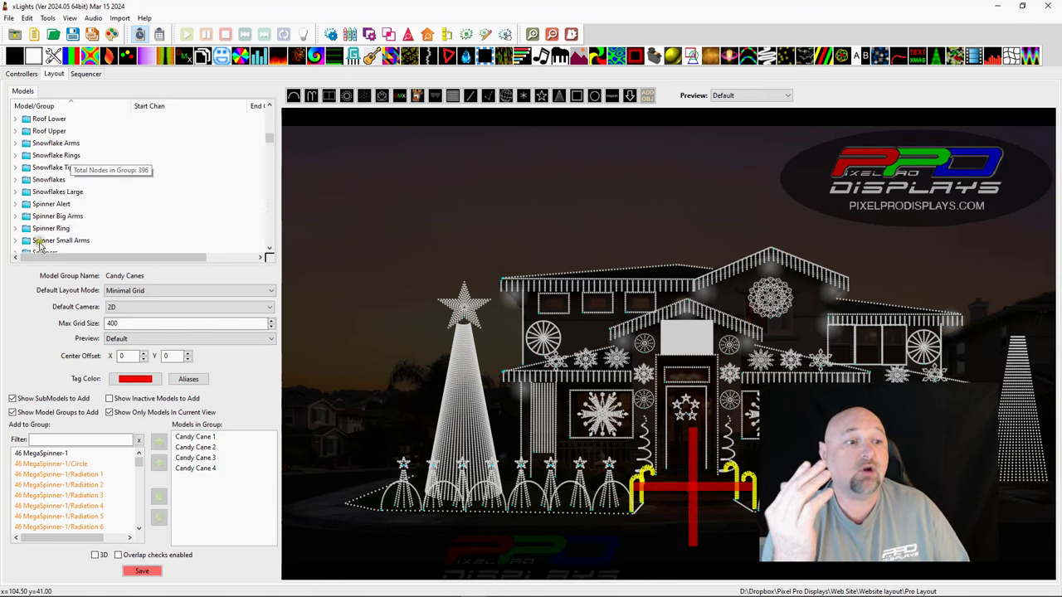
click(47, 204)
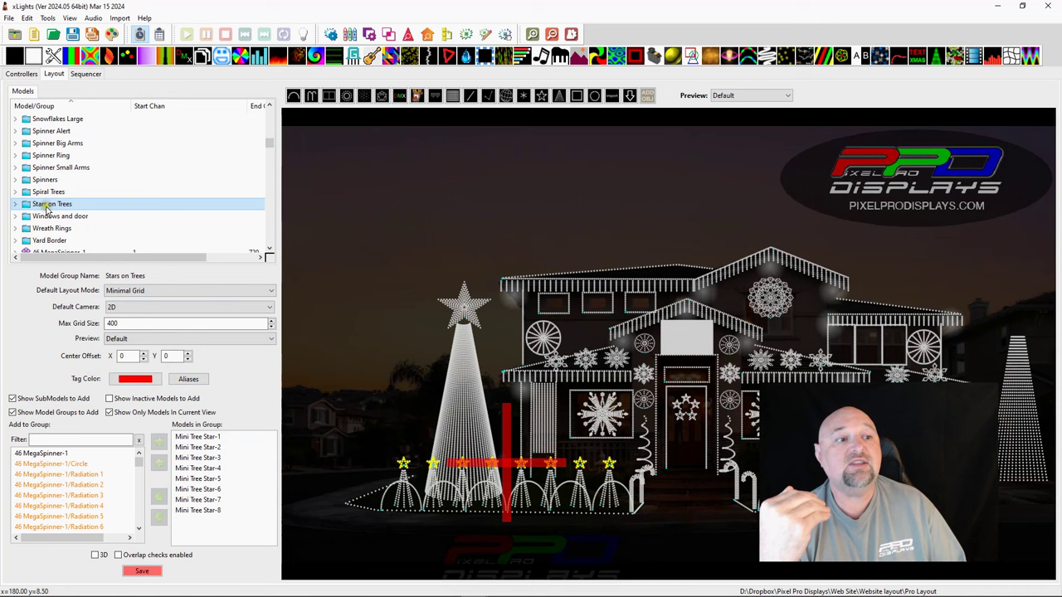
scroll(75, 183, up, 5)
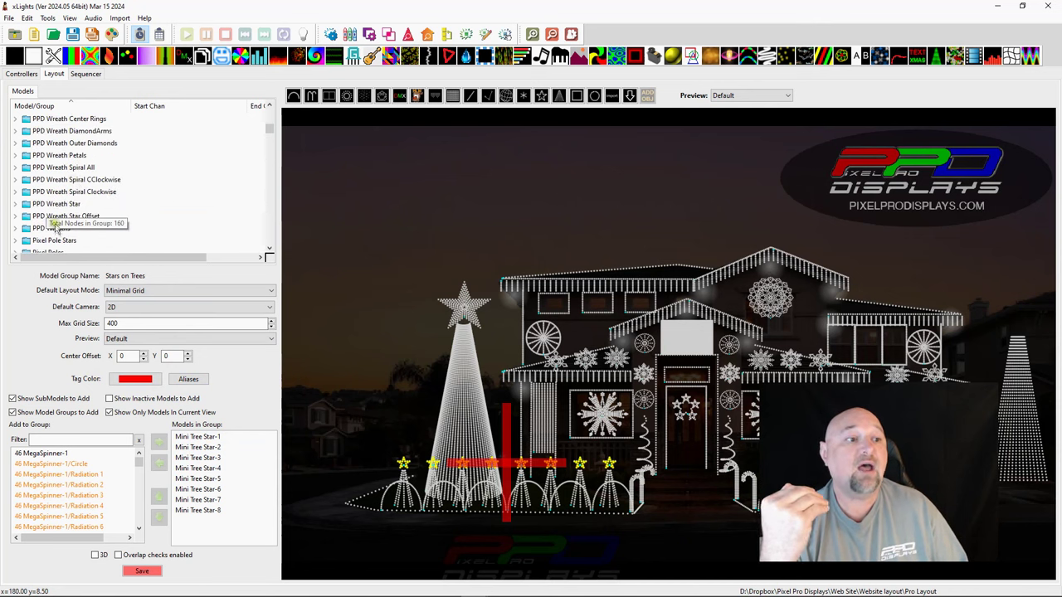
scroll(41, 170, up, 2)
scroll(50, 199, down, 4)
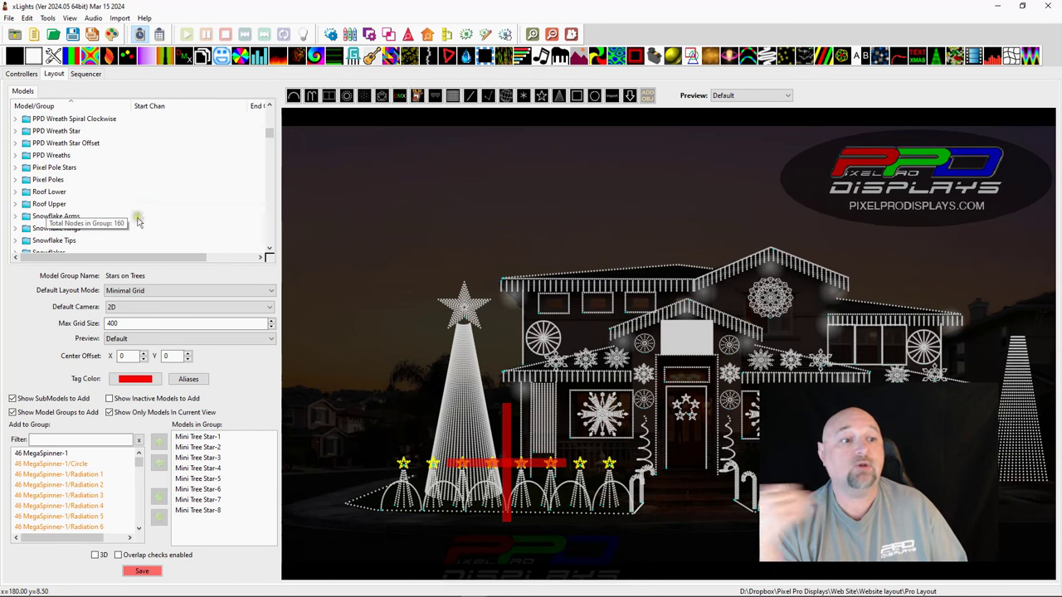
click(50, 170)
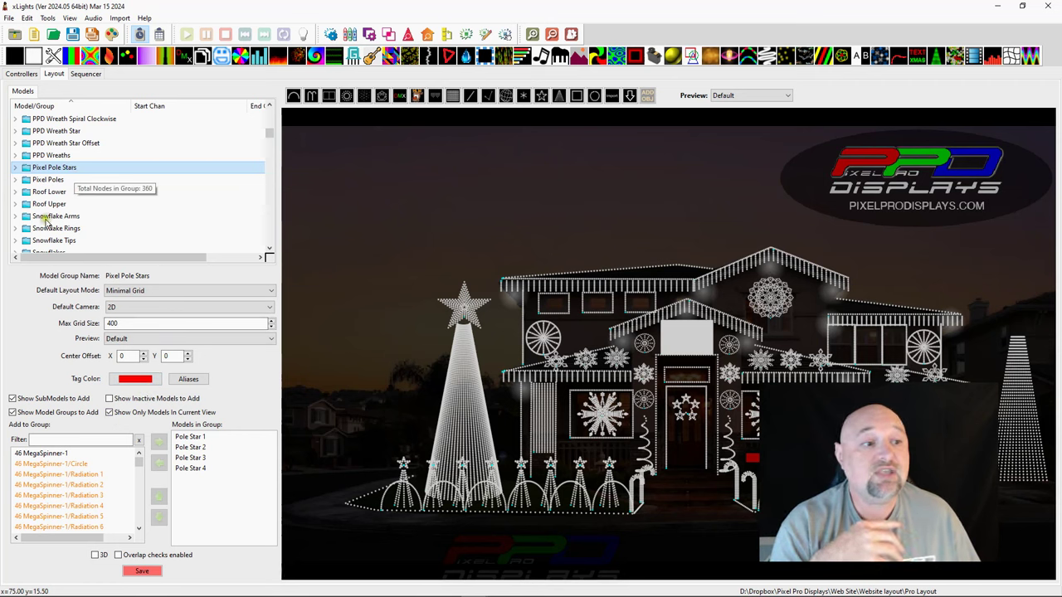
scroll(50, 214, down, 2)
Tag the Snowflakes group (Column and Roof Snowflakes) blue.
click(41, 181)
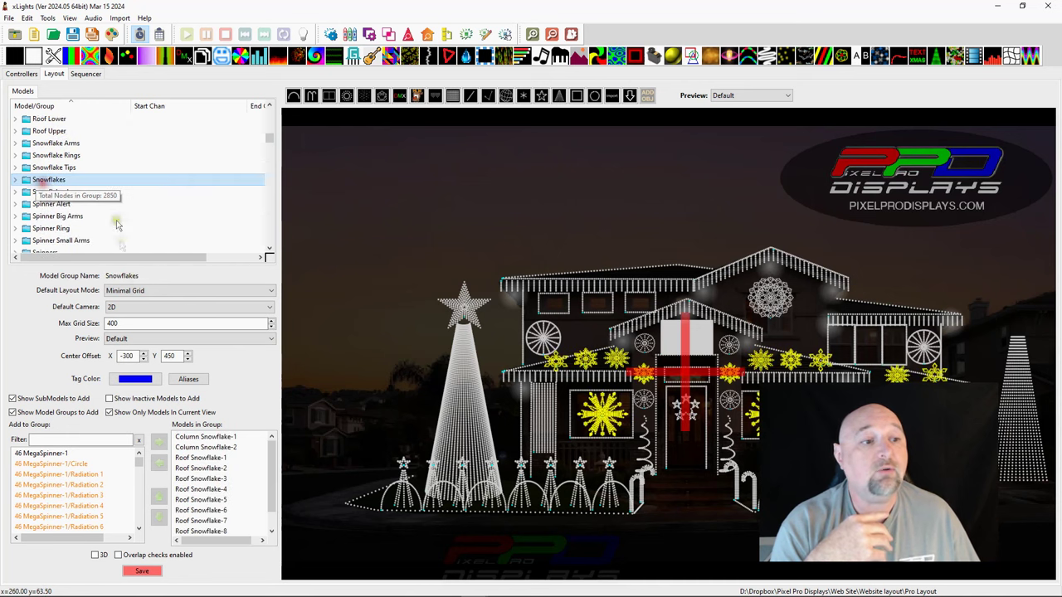
click(146, 379)
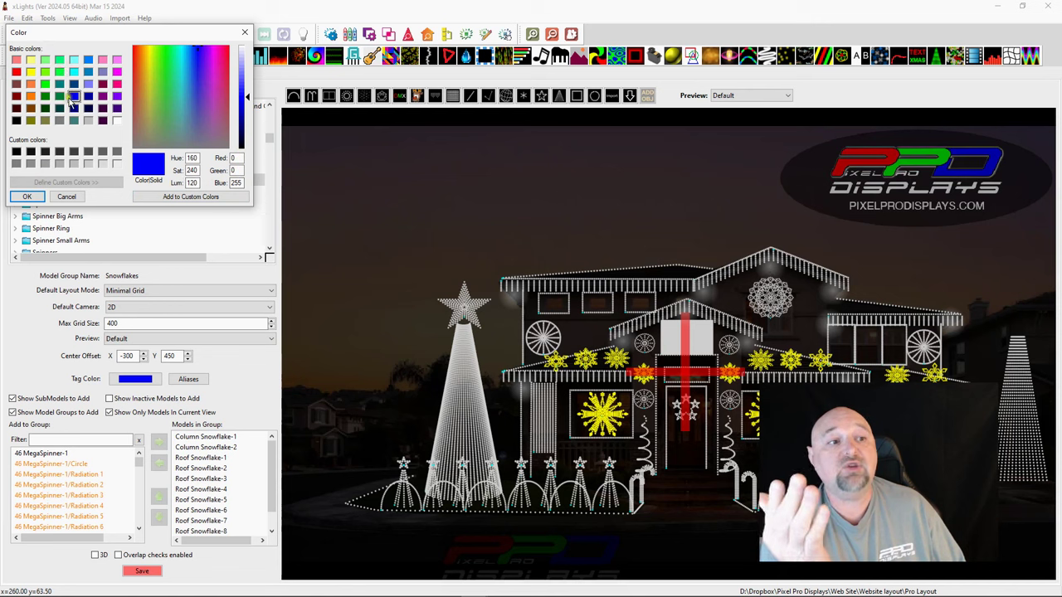
click(26, 197)
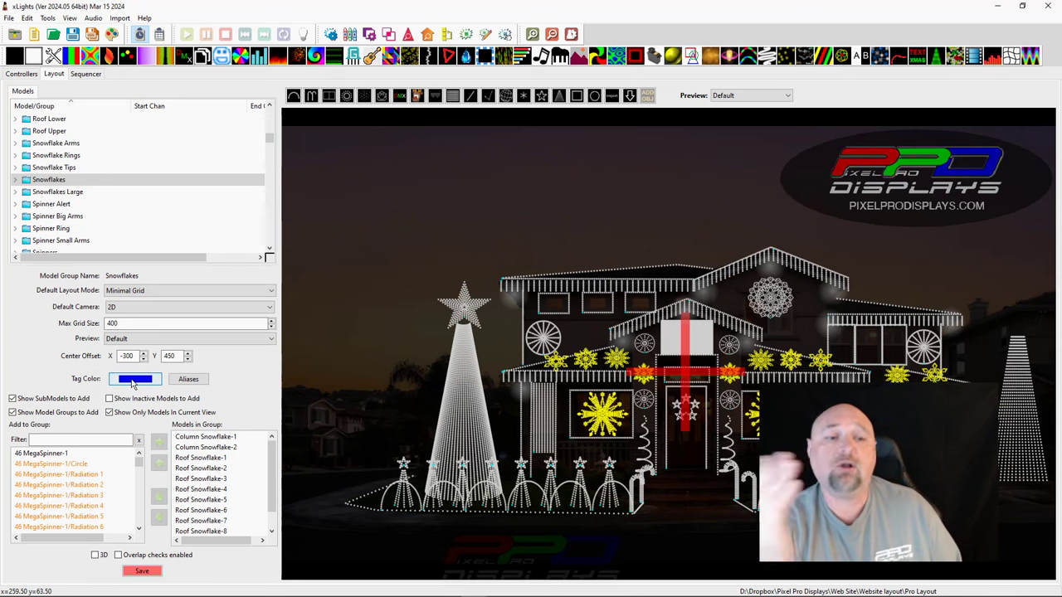
Tag the Snowflakes Large group, two Ice Queen Snowflakes, with the cyan basic colour.
click(43, 193)
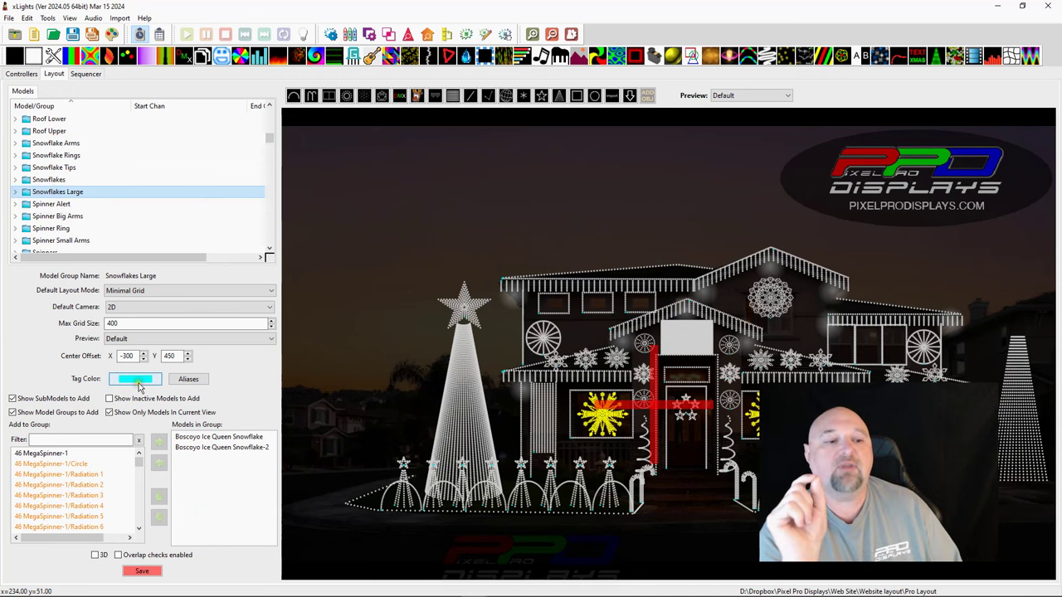
click(139, 385)
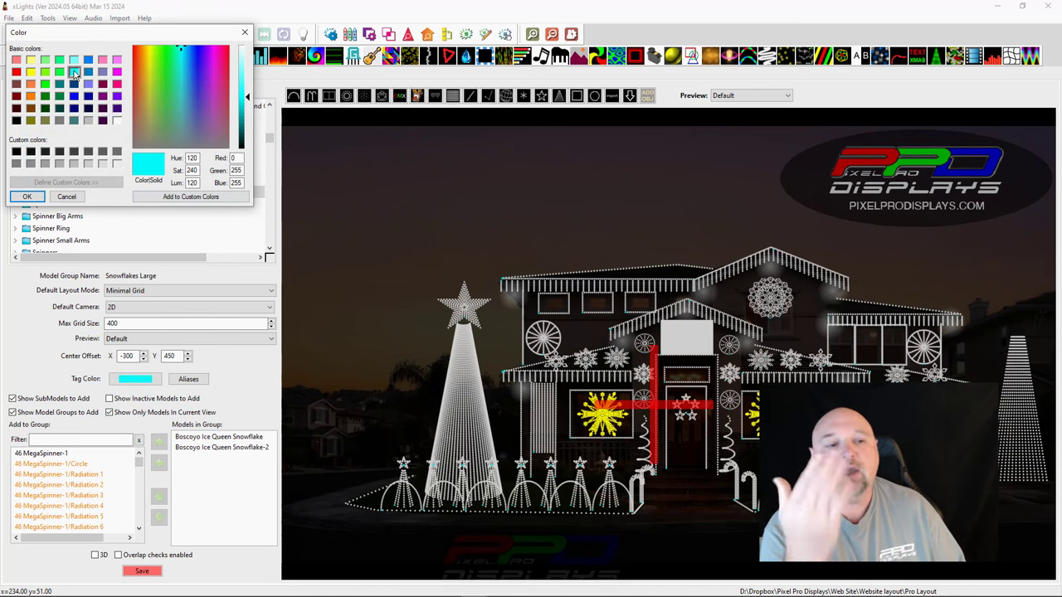
click(74, 73)
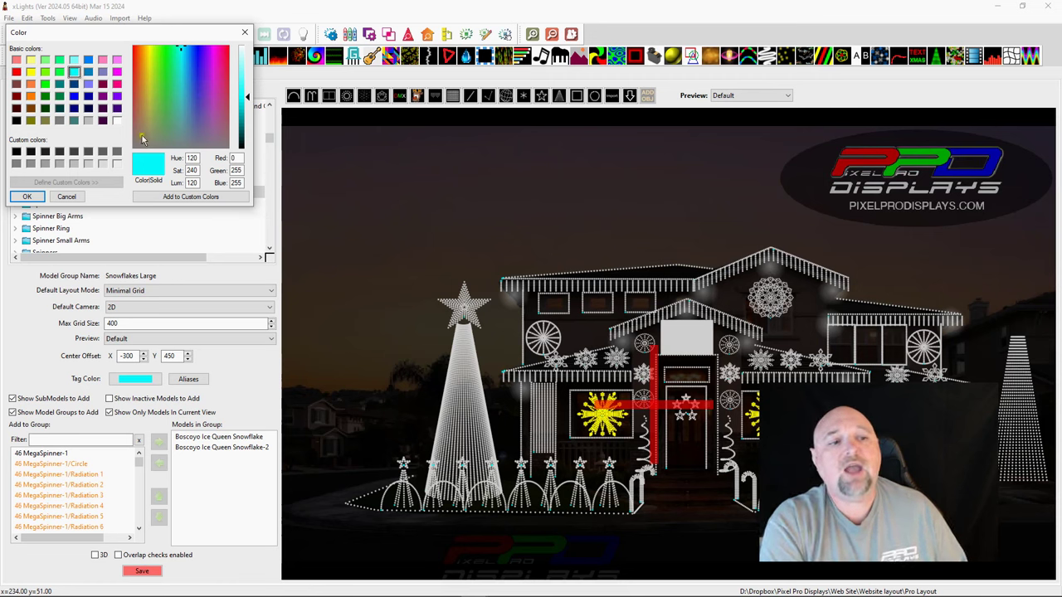
double_click(237, 158)
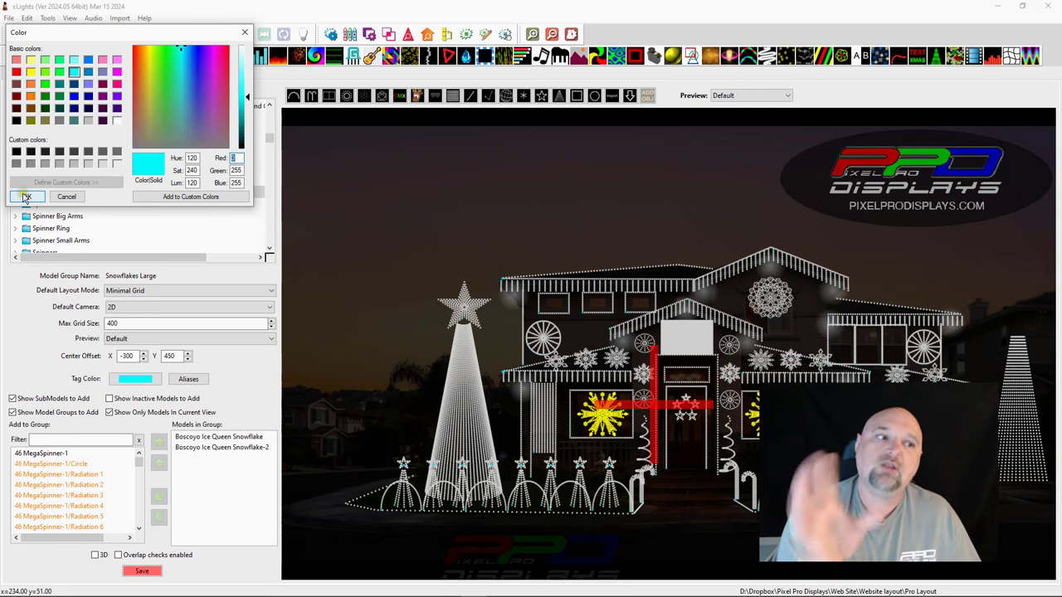
click(26, 197)
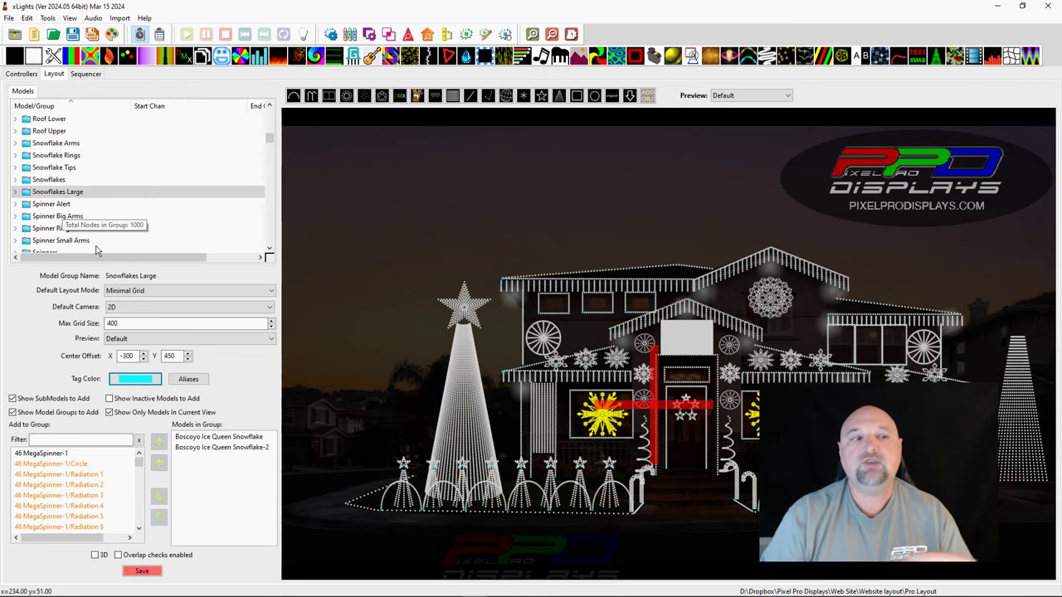
View Spinner Alert's settings, then check the colour-tagged rows in the Sequencer.
click(48, 204)
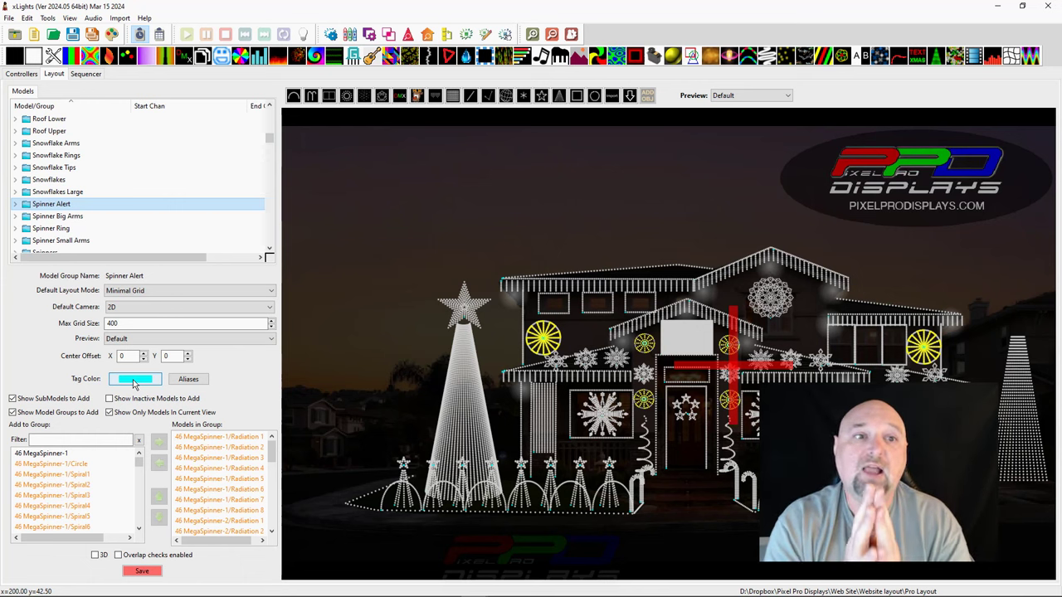
click(86, 73)
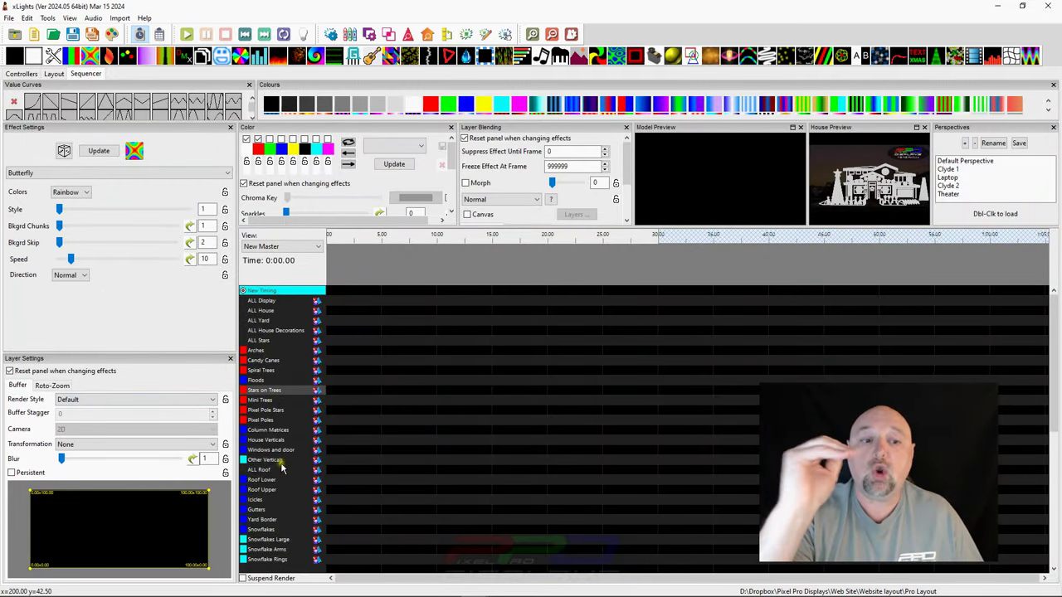
Select the Stars on Trees row and place Display Elements beside the master view rows.
click(274, 391)
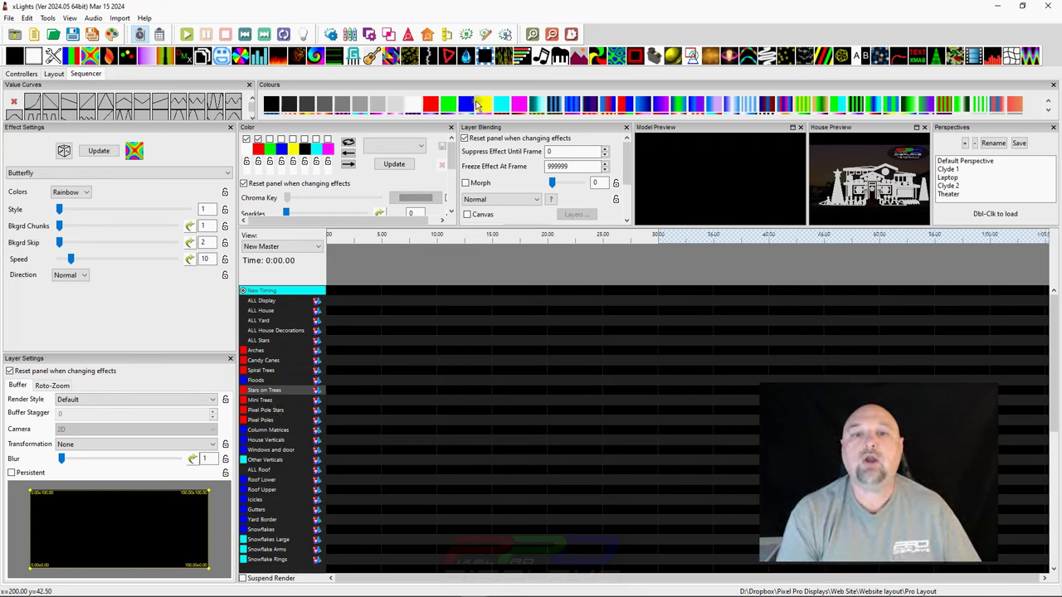
click(449, 35)
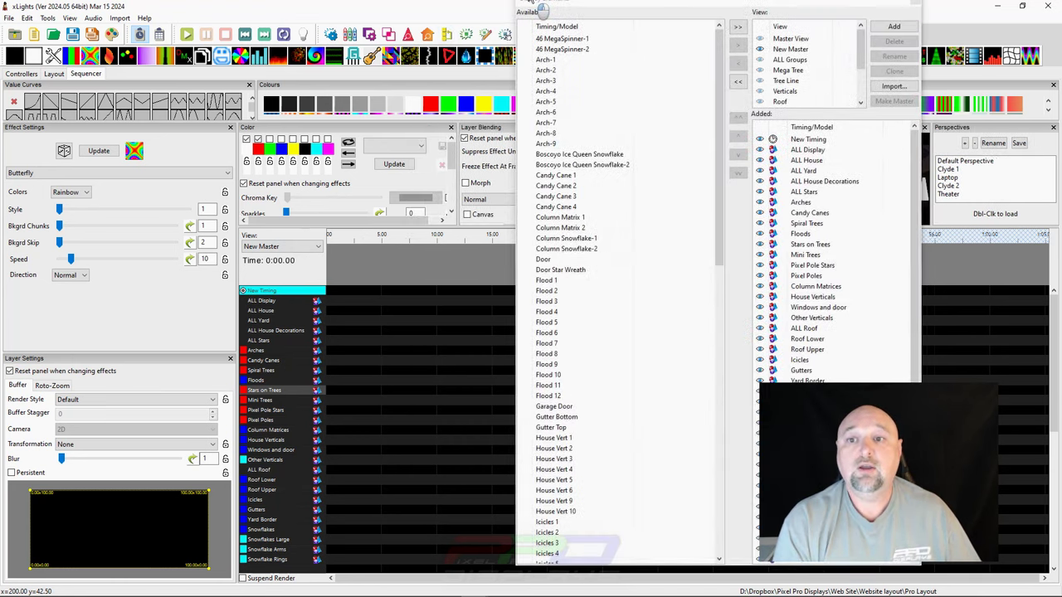
drag(537, 7, 390, 26)
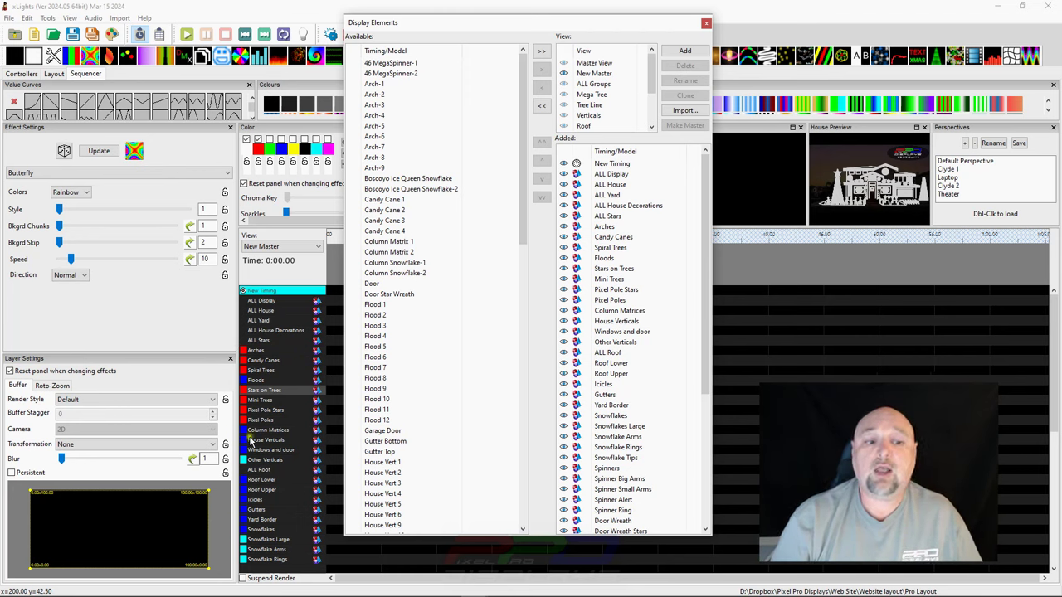
Nudge the Display Elements window right so the model rows and tag colours stay visible.
drag(412, 24, 451, 19)
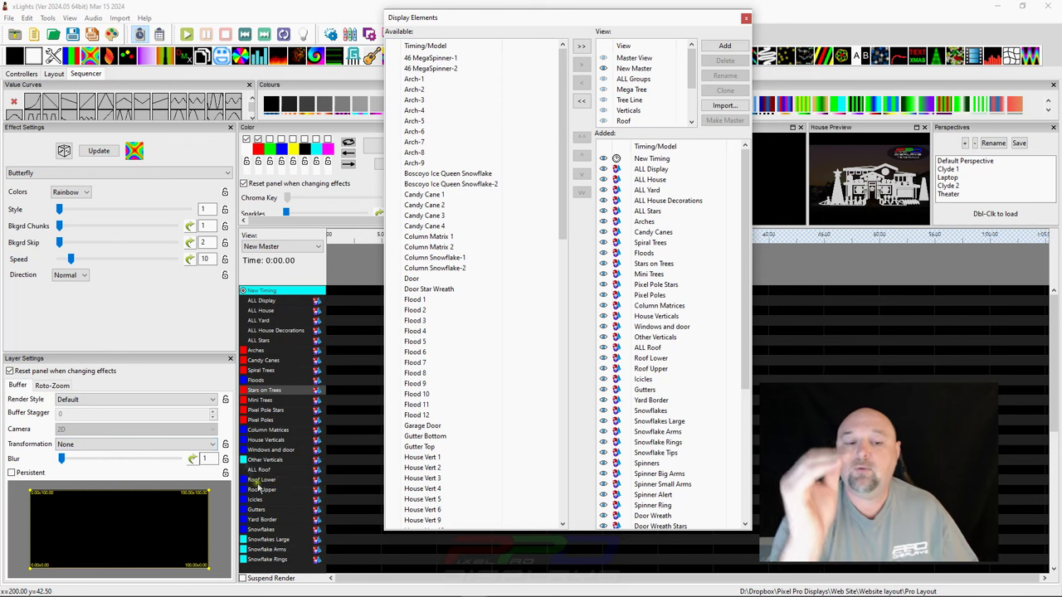
scroll(273, 431, down, 3)
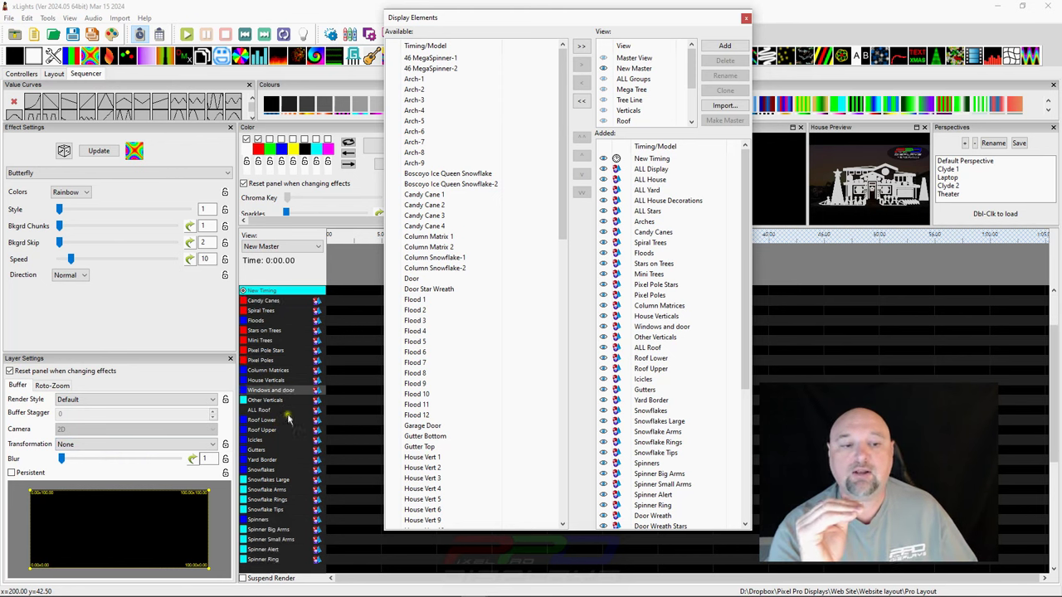
scroll(270, 379, up, 1)
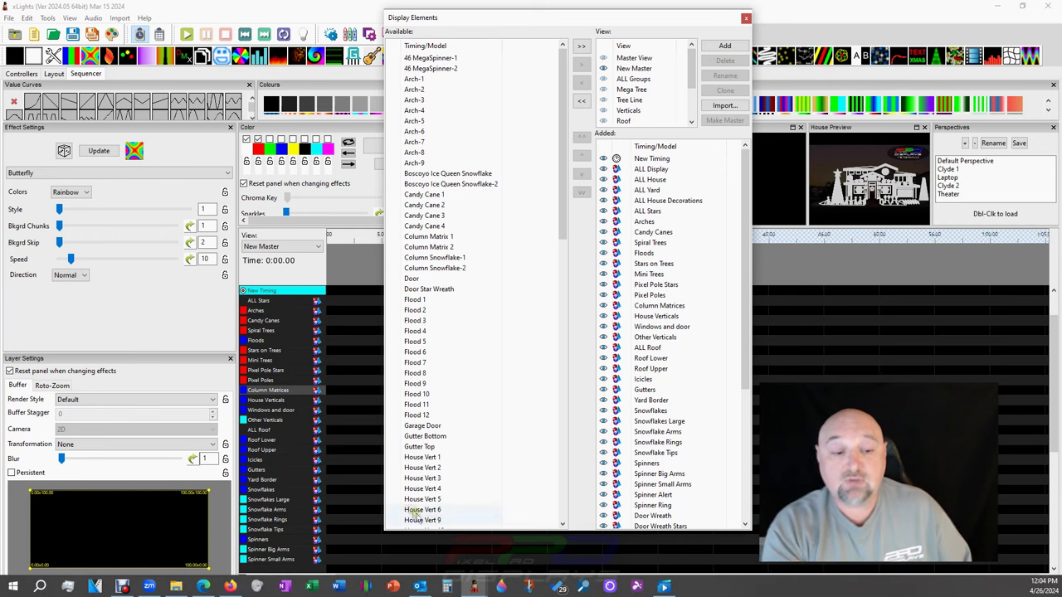
scroll(301, 436, down, 1)
scroll(301, 436, down, 5)
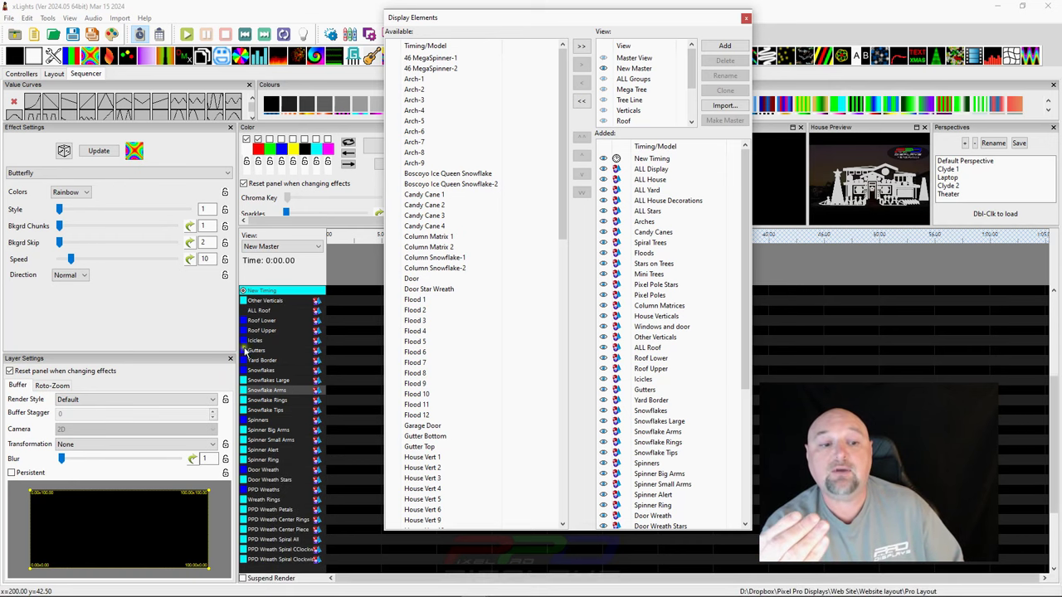
click(258, 371)
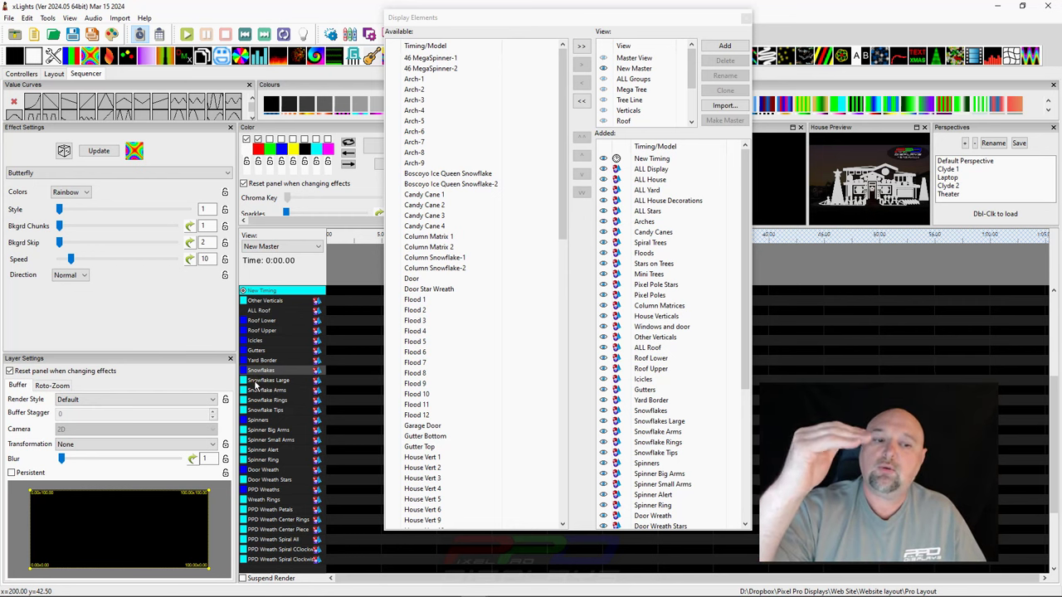
click(257, 380)
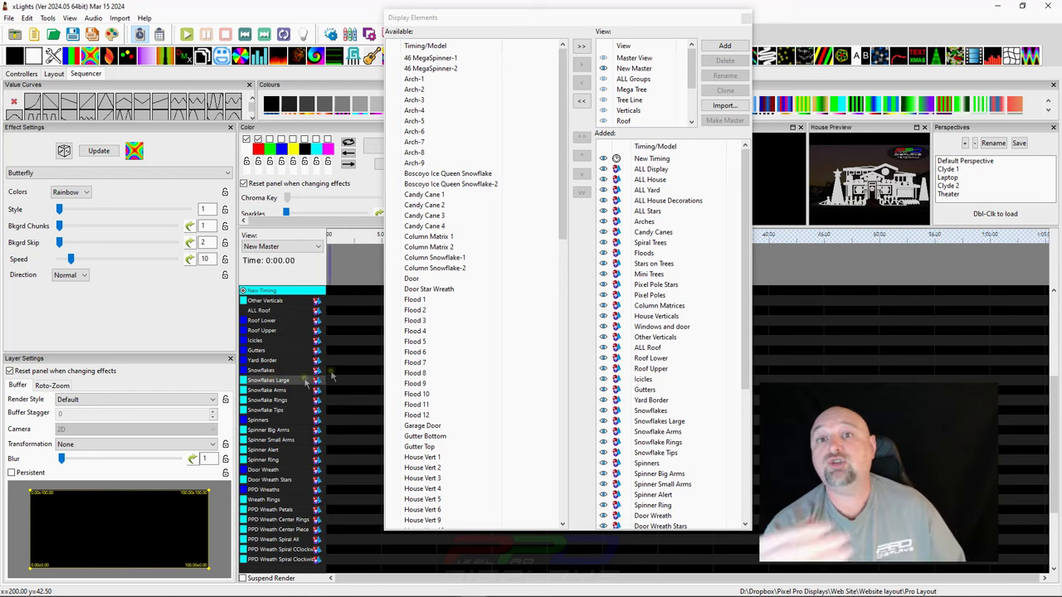
Change the Snowflakes Large group's tag colour from cyan to light blue (RGB 91, 91, 255).
click(54, 74)
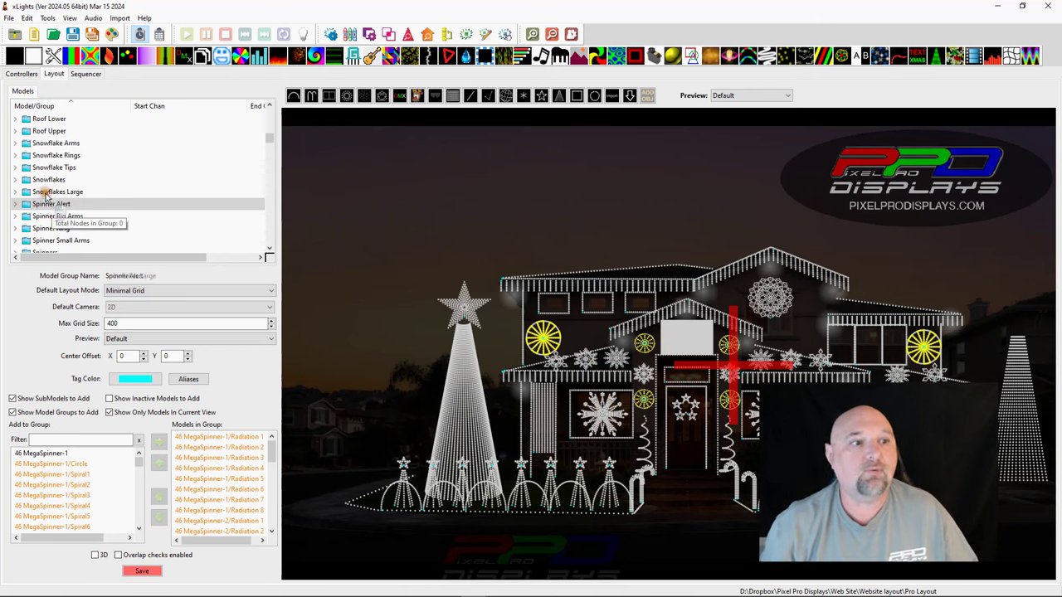
click(52, 192)
click(133, 378)
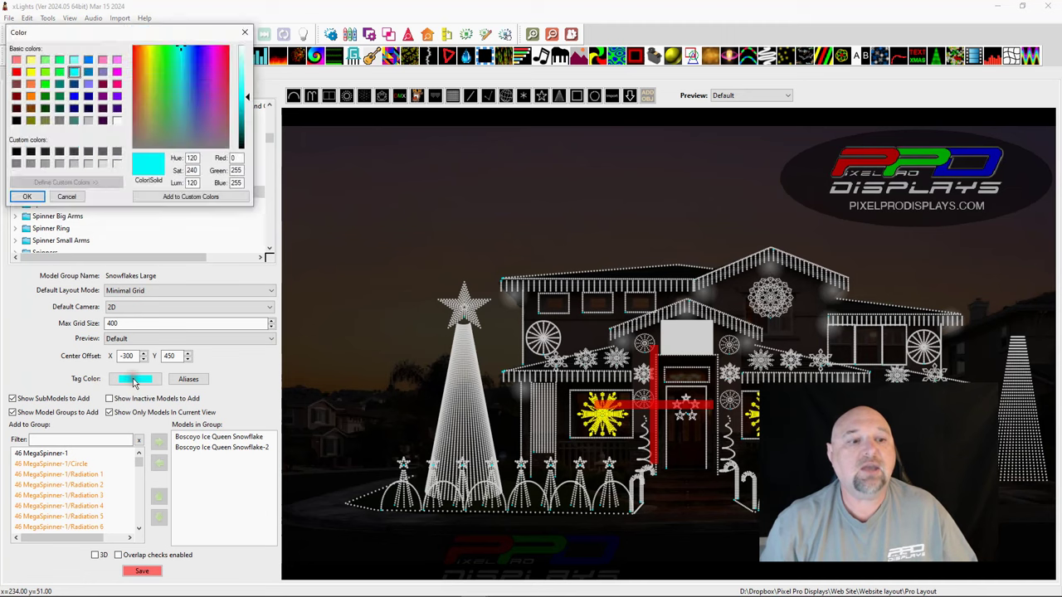
click(246, 119)
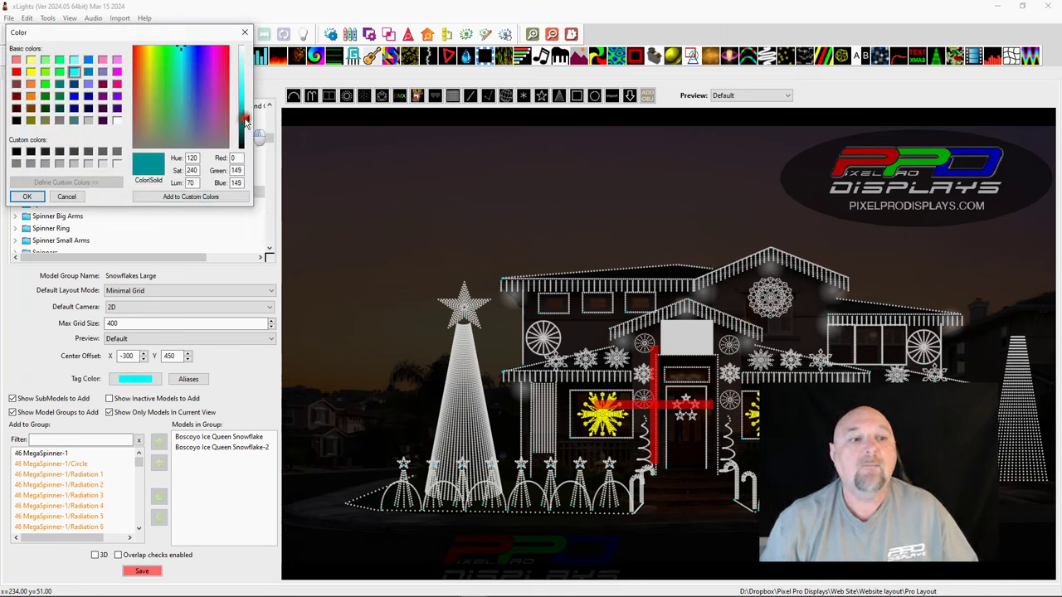
click(74, 97)
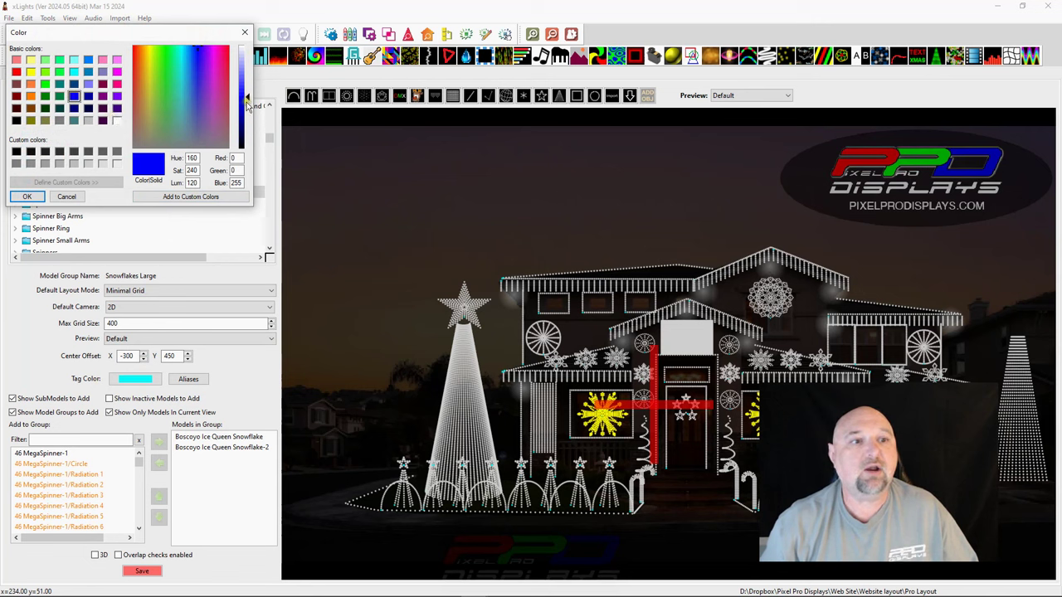
drag(246, 100, 247, 78)
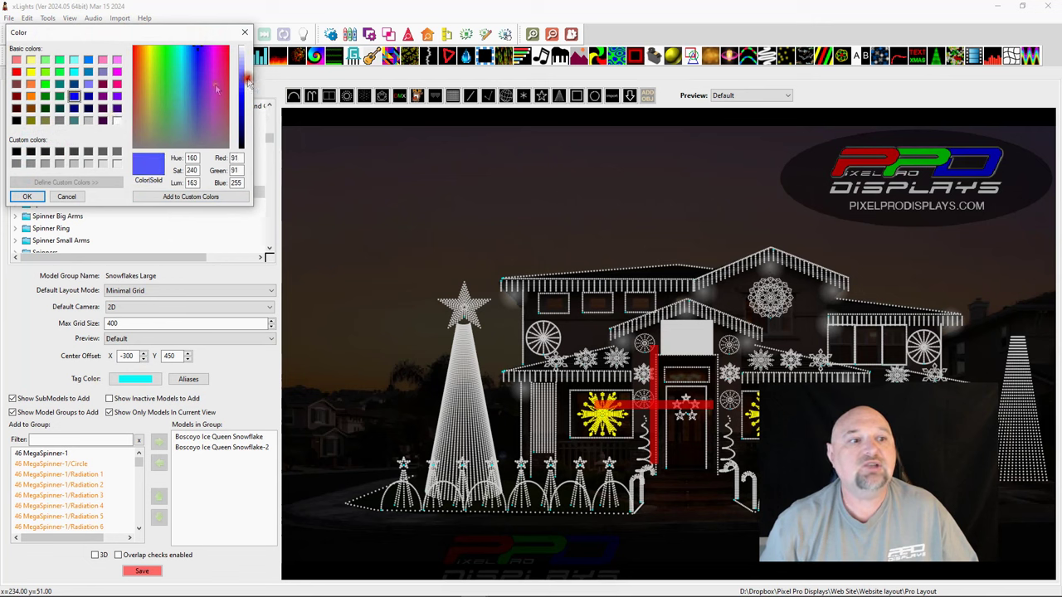
click(26, 197)
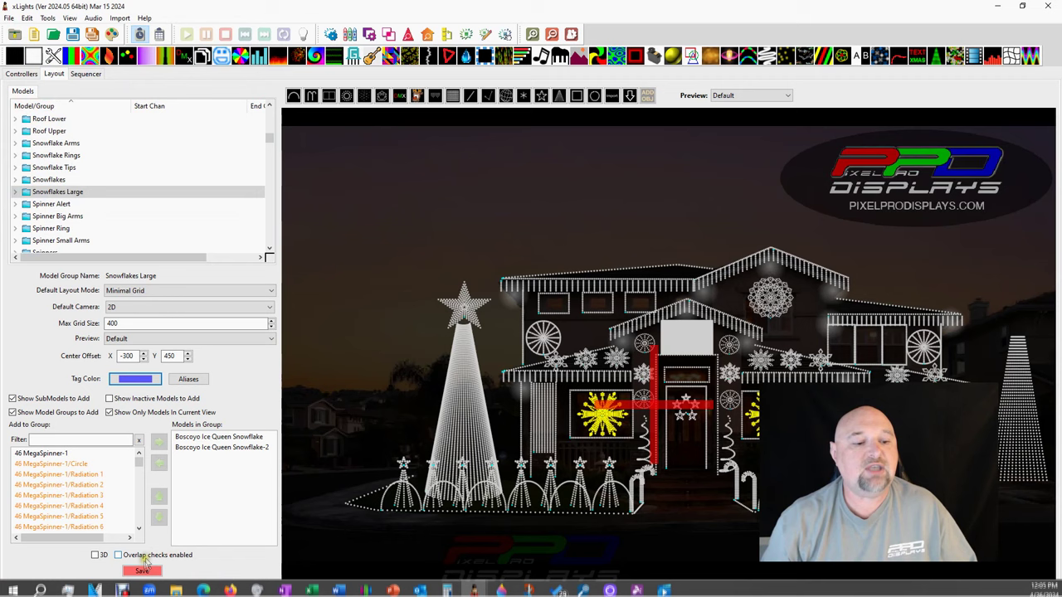
Save the layout, then in the Sequencer select the Snowflake Arms and Snowflakes rows.
click(142, 571)
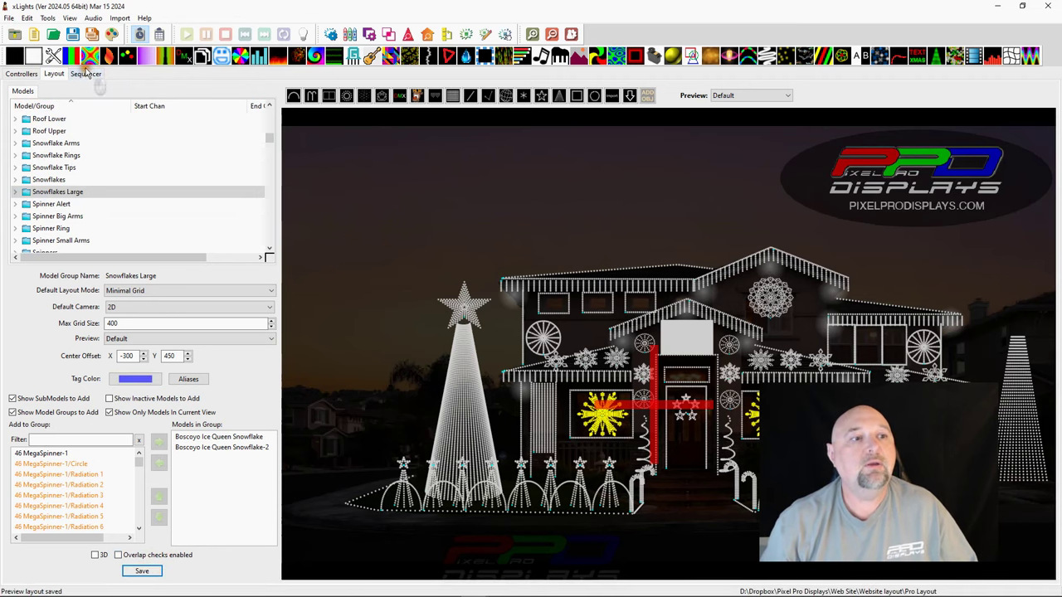
click(86, 74)
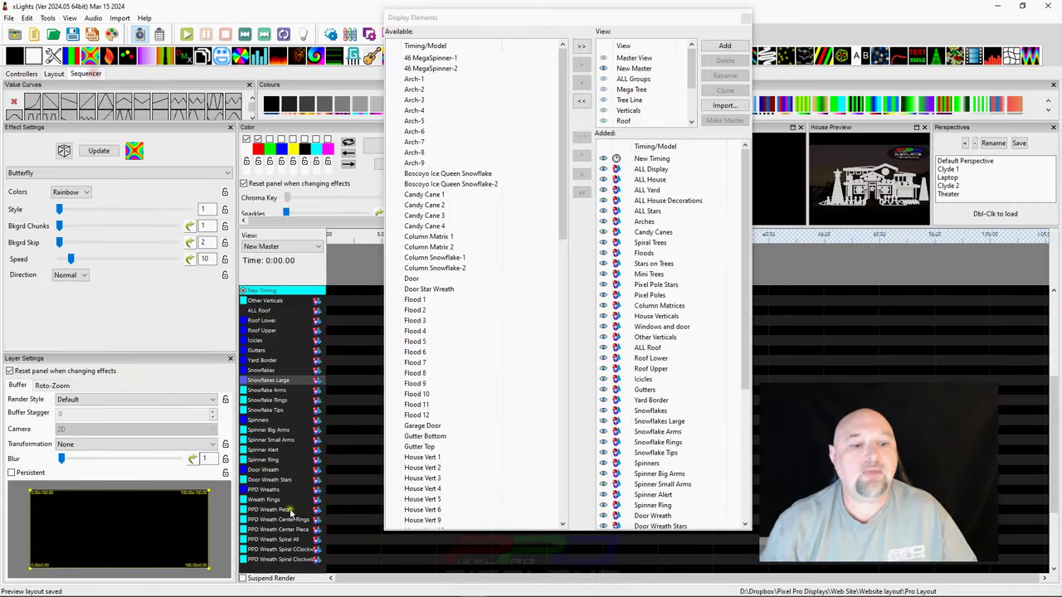
click(264, 391)
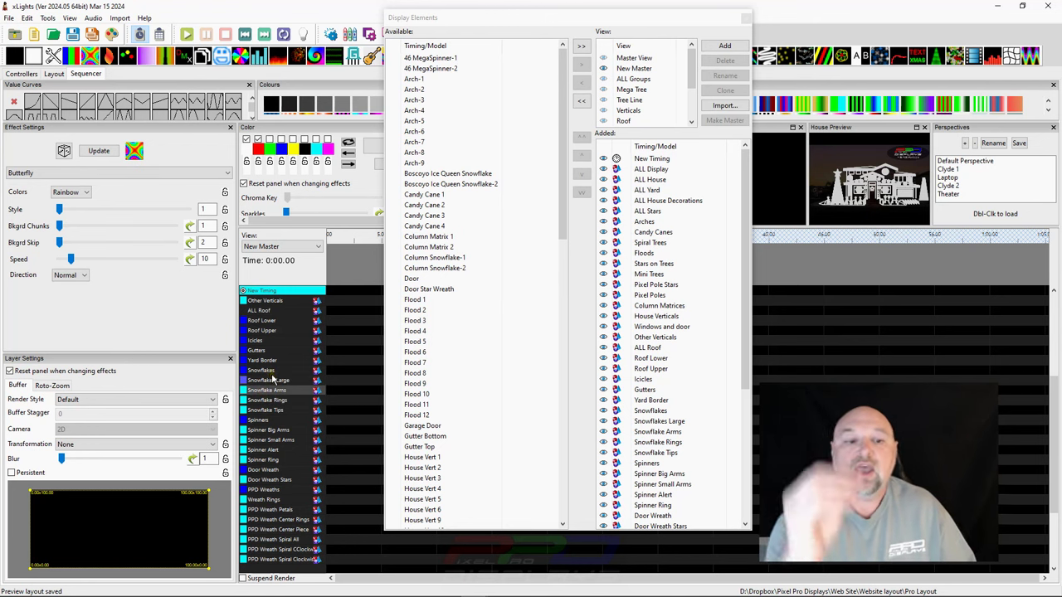
click(271, 371)
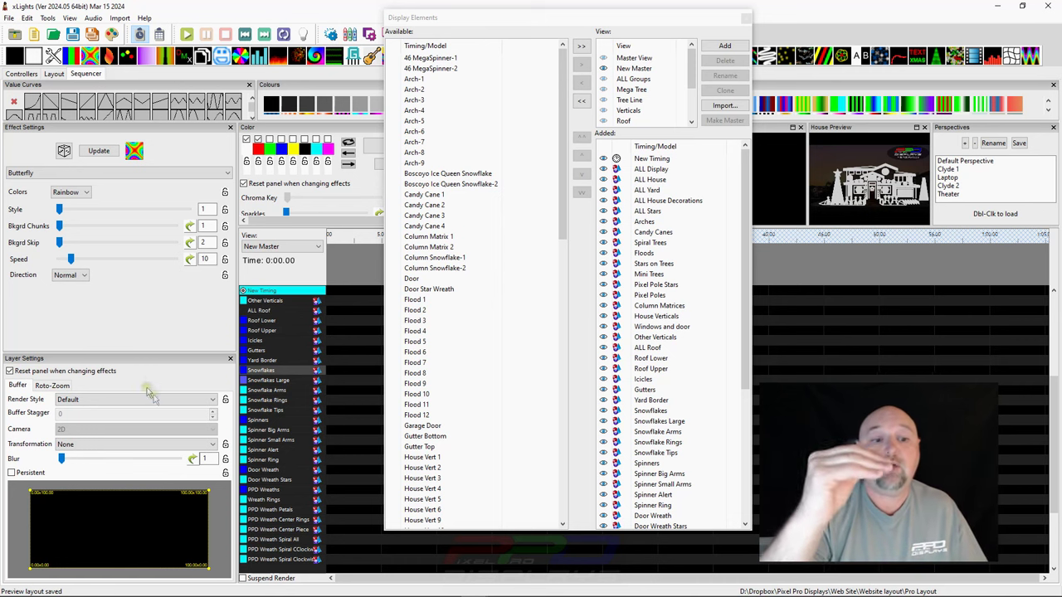
click(264, 390)
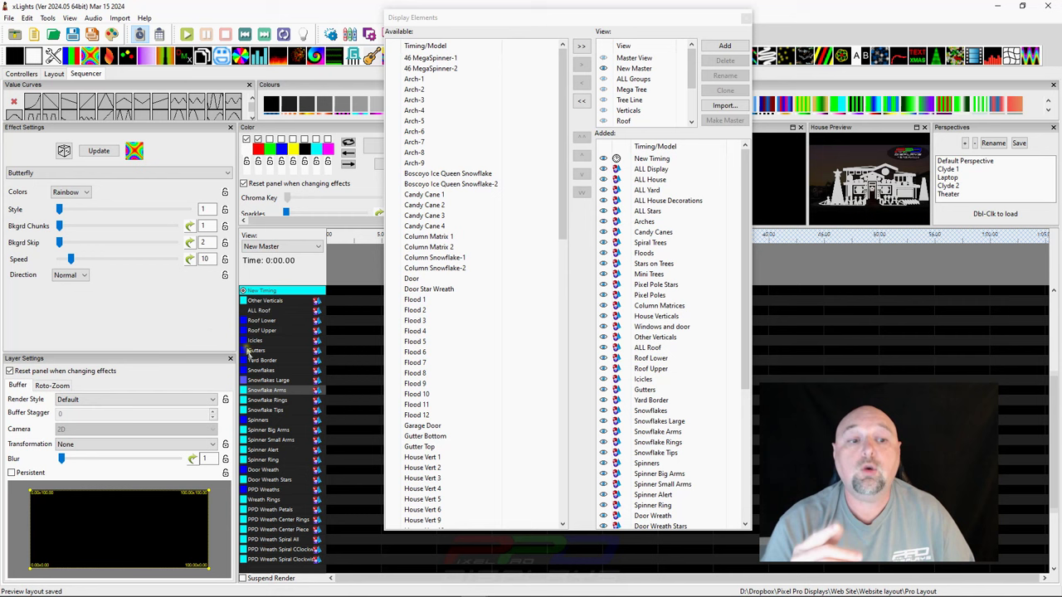
scroll(254, 365, up, 3)
scroll(254, 347, up, 2)
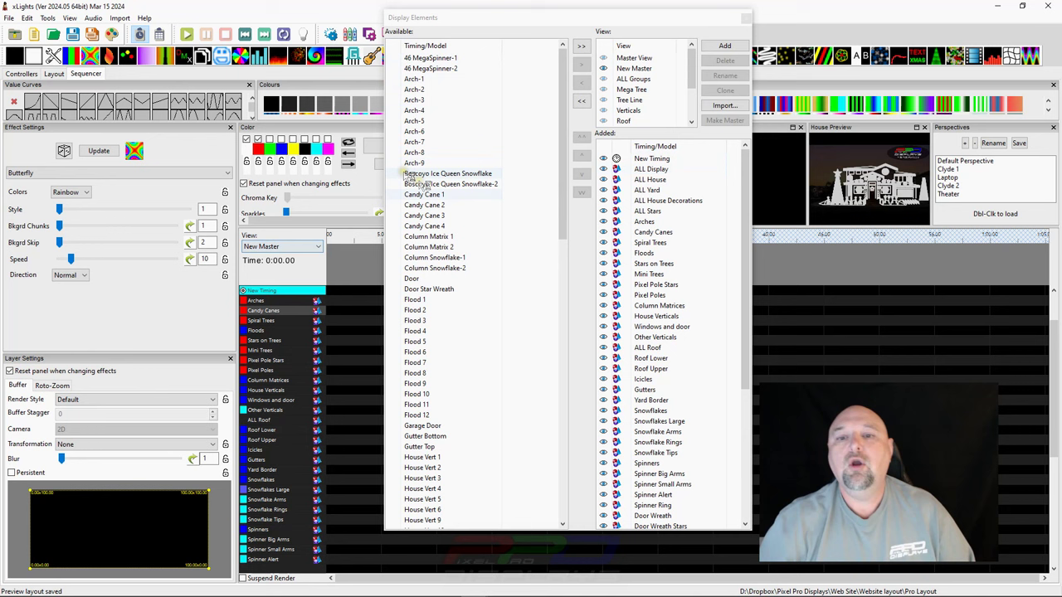
click(649, 274)
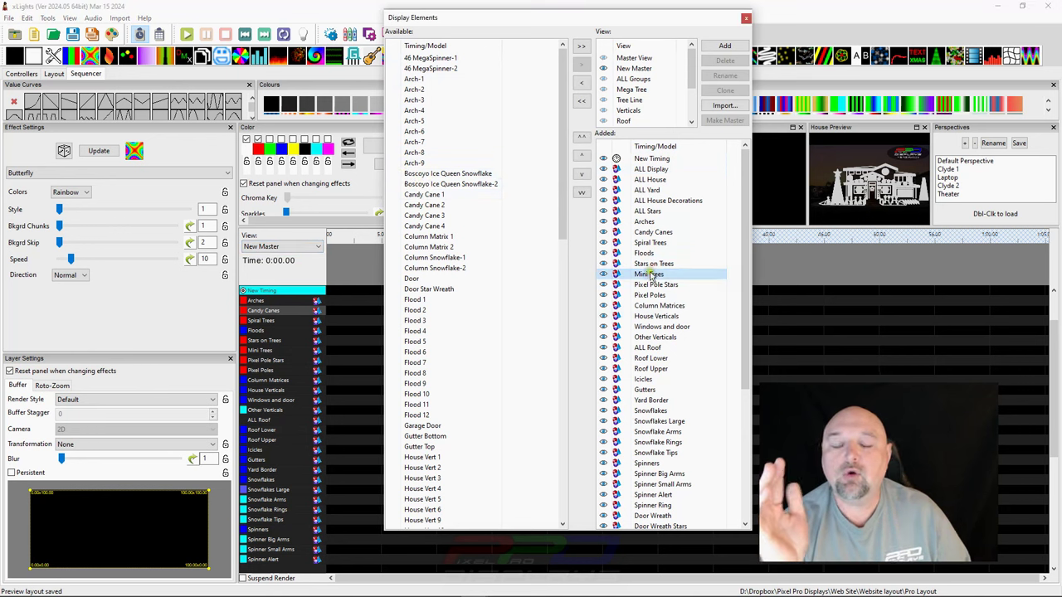
scroll(643, 382, down, 4)
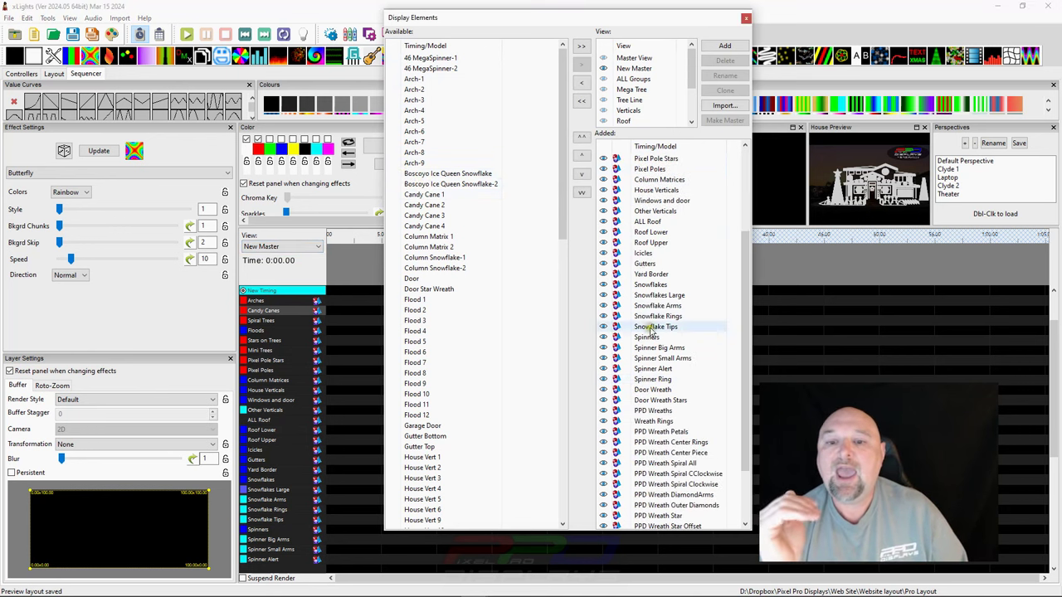